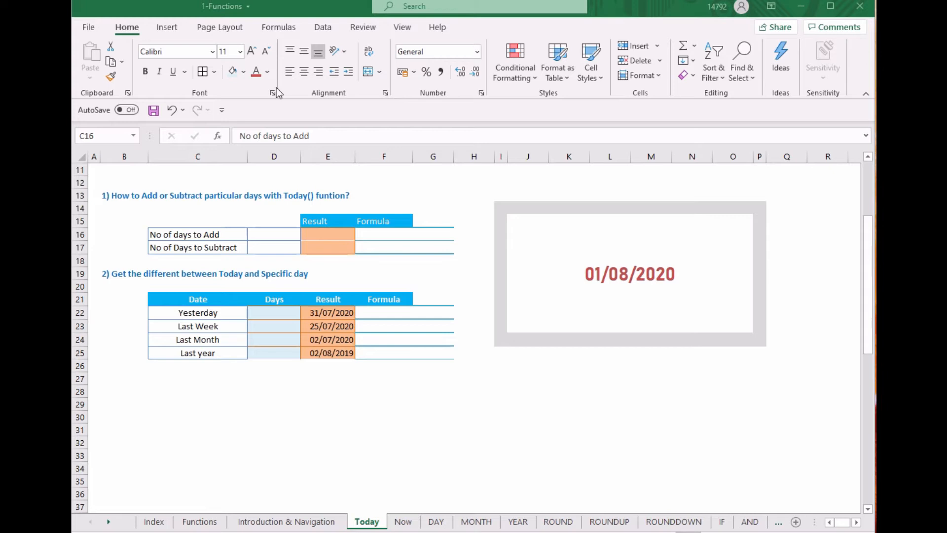
Enter 5 as the number of days to add in D16 and 10 as the days to subtract in D17
click(275, 234)
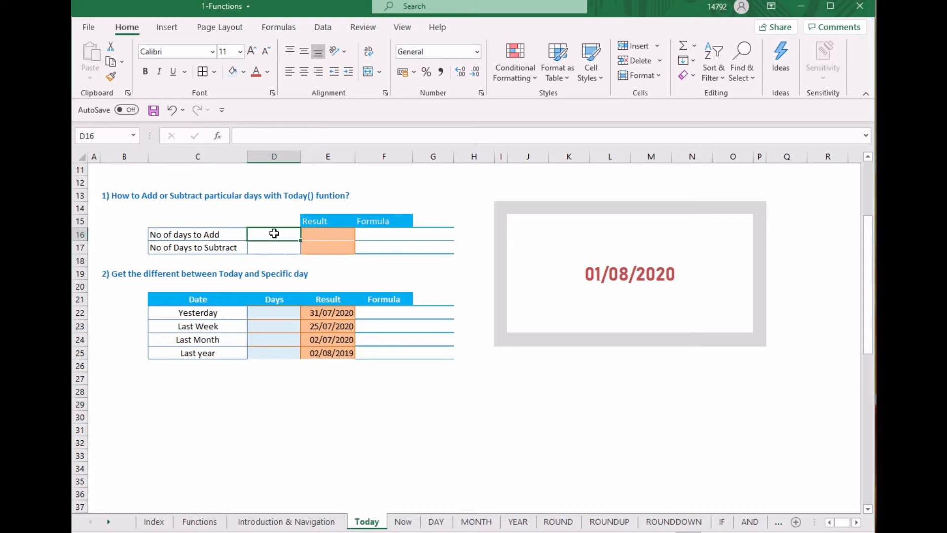
text(5)
key(Return)
text(10)
key(Return)
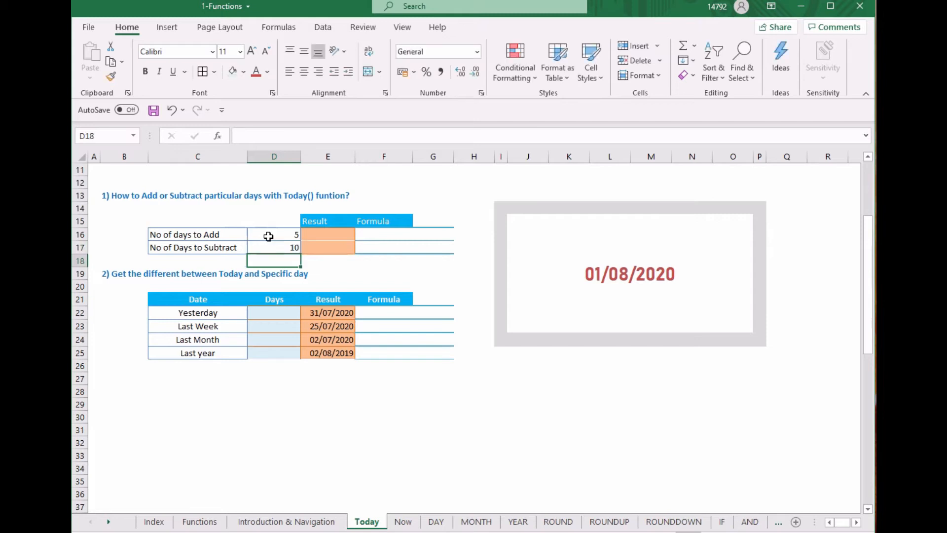
Enter =TODAY()+D16 as the result in E16 and fill the formula down to E17
click(322, 237)
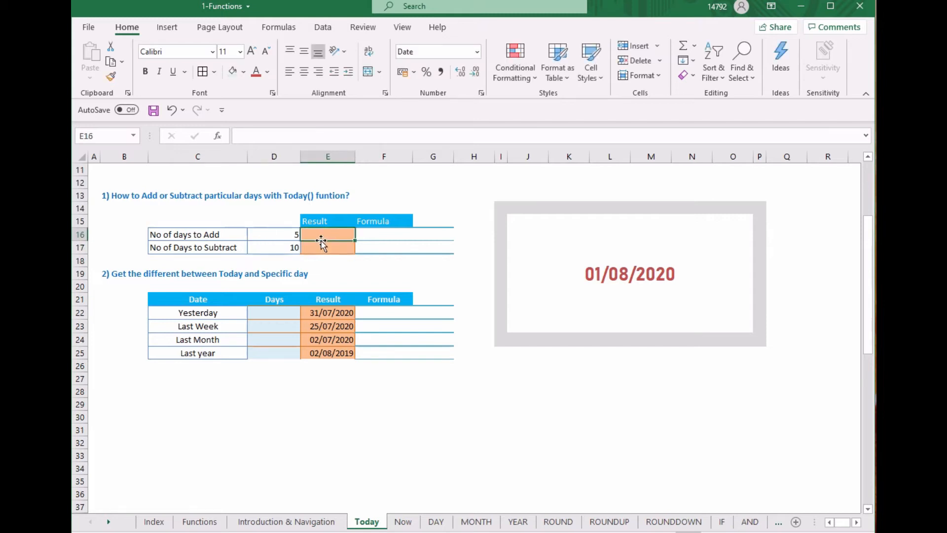
text(=today())
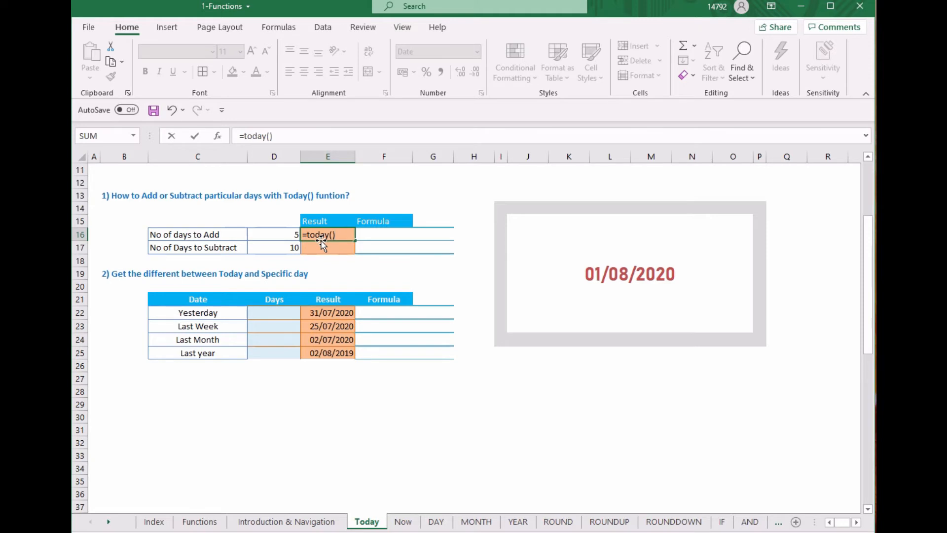
text(+)
click(280, 235)
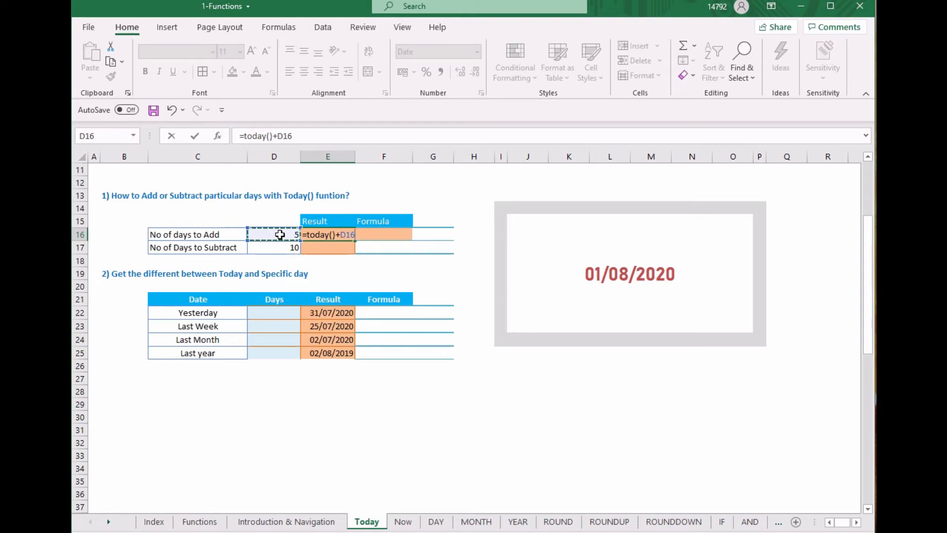
key(Return)
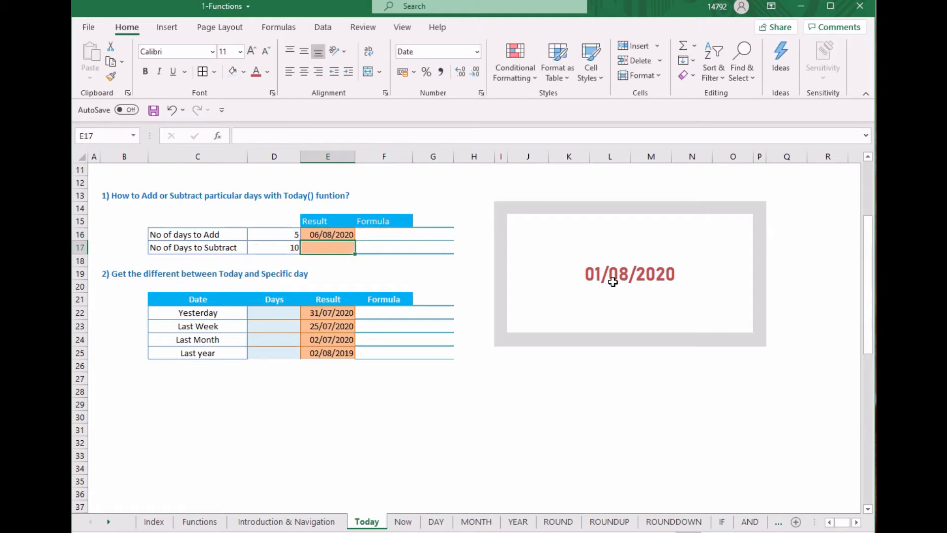
click(344, 234)
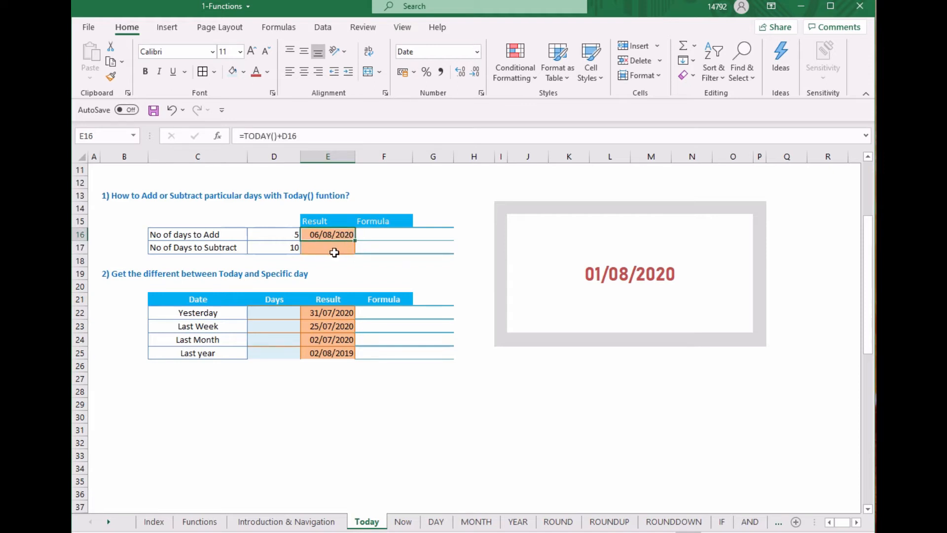
double_click(356, 243)
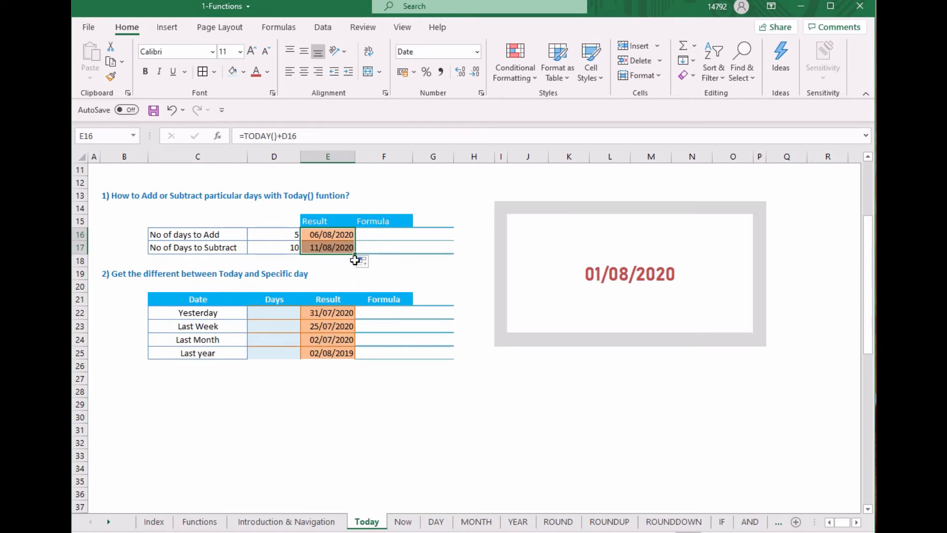
Copy the formula text from E16 into Formula cell F16 as literal text, '=TODAY()+D16
click(328, 235)
drag(309, 136, 218, 134)
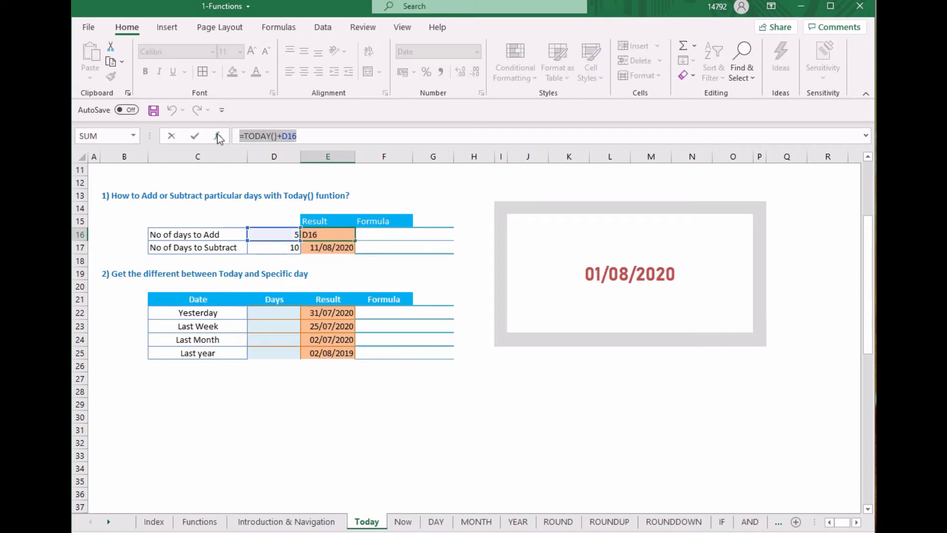
key(ctrl+c)
key(Escape)
click(375, 235)
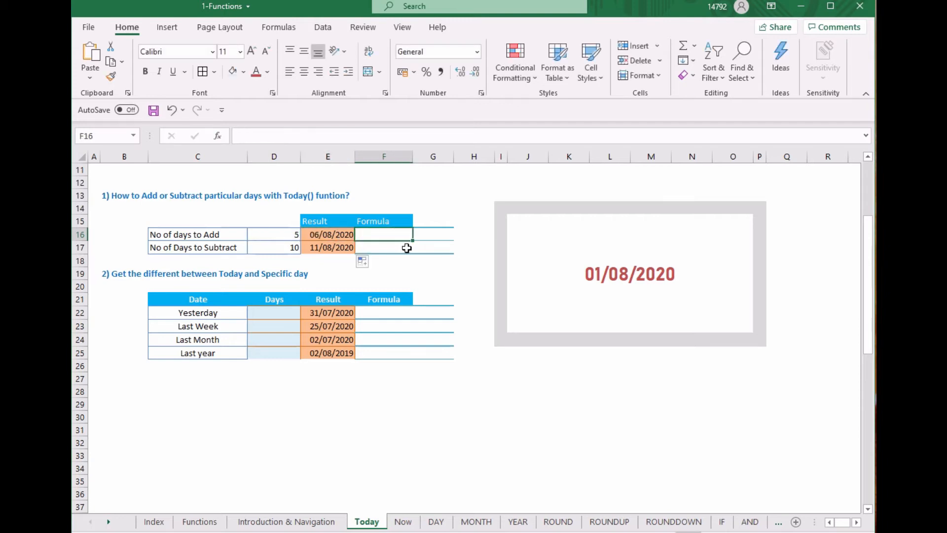
key(F2)
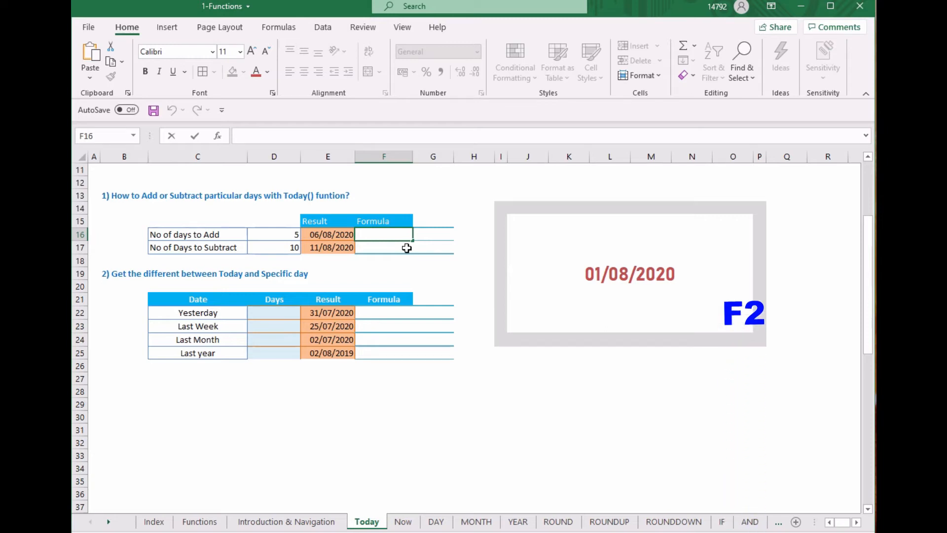
key(ctrl+v)
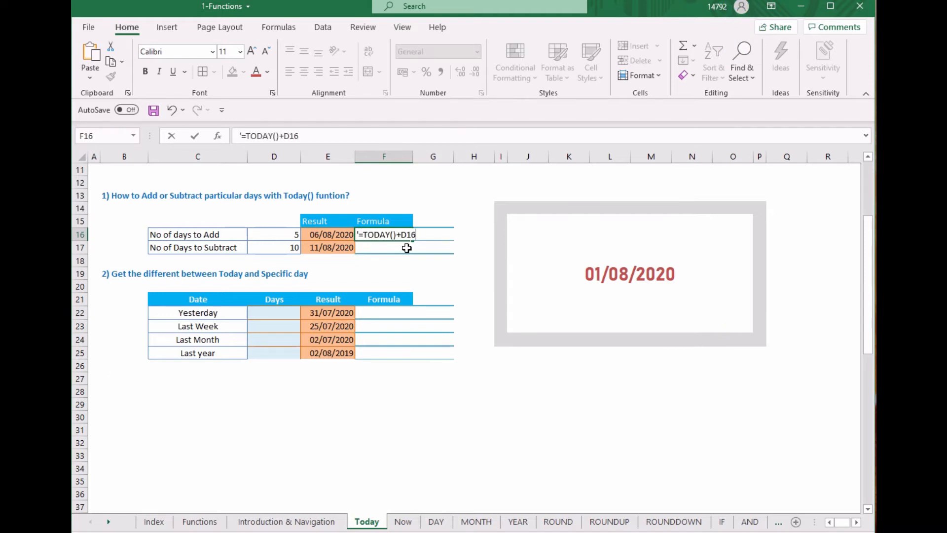
key(Return)
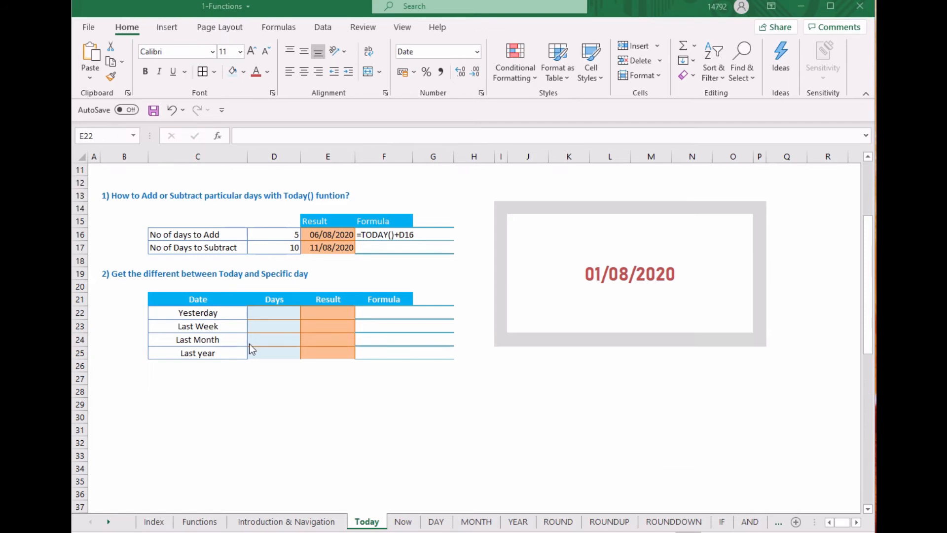
Fill the Days cells D22:D25 with 1, 7, 30 and 365 for yesterday, last week, last month and last year
click(276, 312)
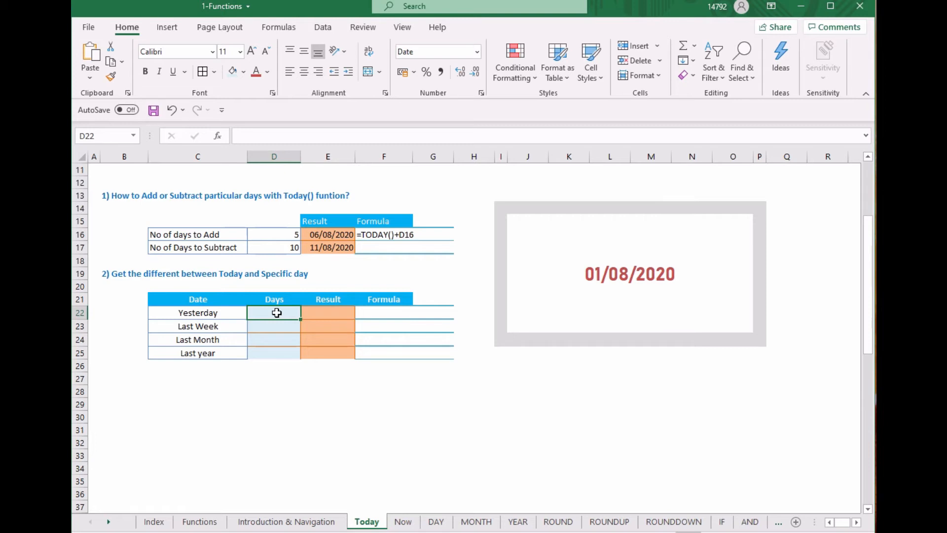
text(1)
key(Return)
text(7)
key(Return)
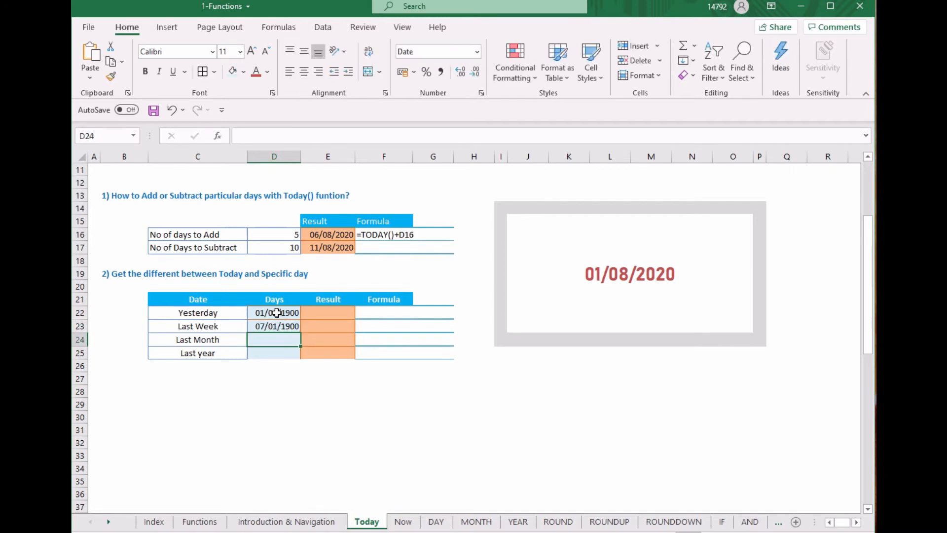
text(30)
key(Return)
text(365)
key(Return)
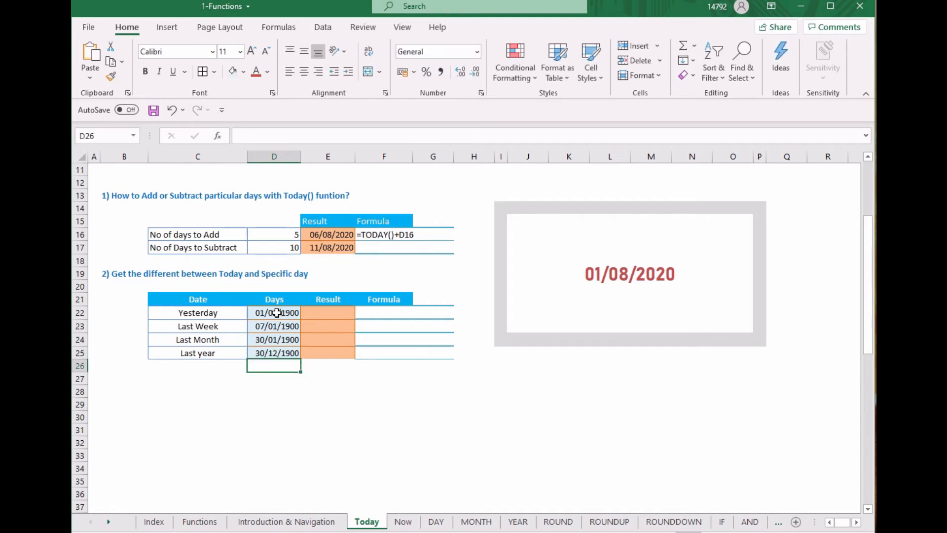
Change the number format of the Yesterday days cell D22 to General
click(277, 313)
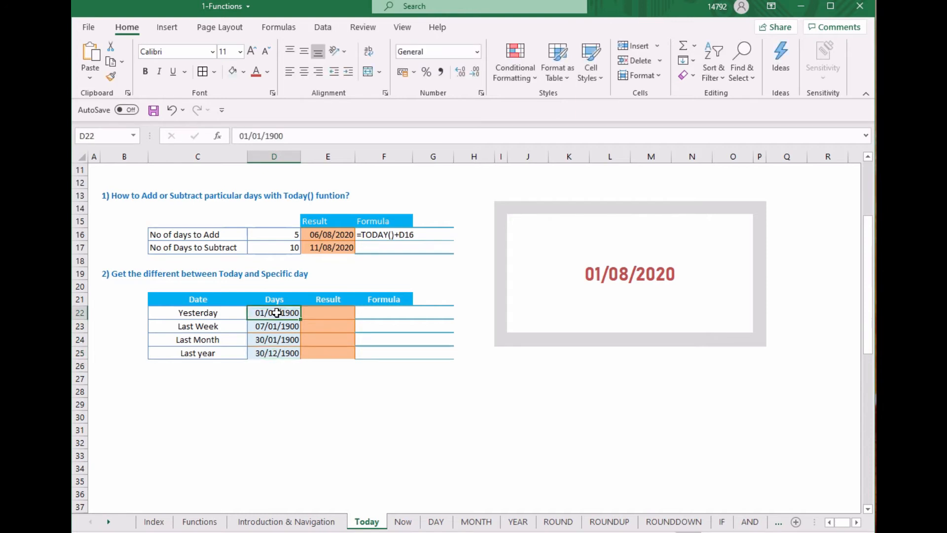
drag(277, 313, 274, 353)
right_click(275, 314)
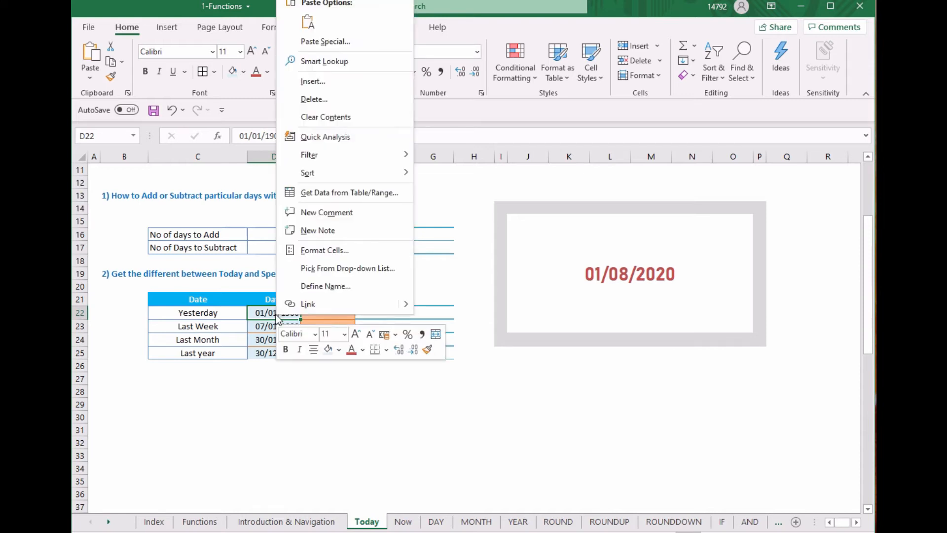
click(328, 252)
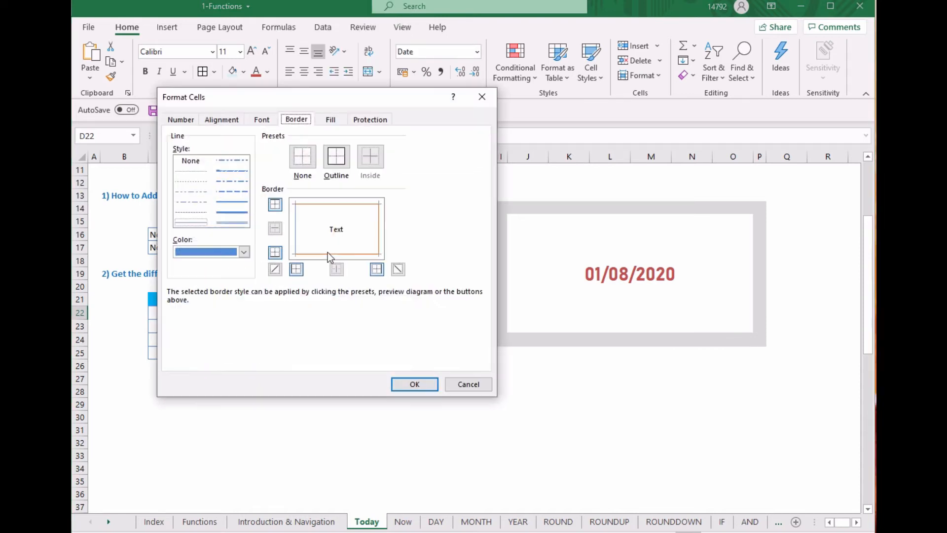
click(185, 121)
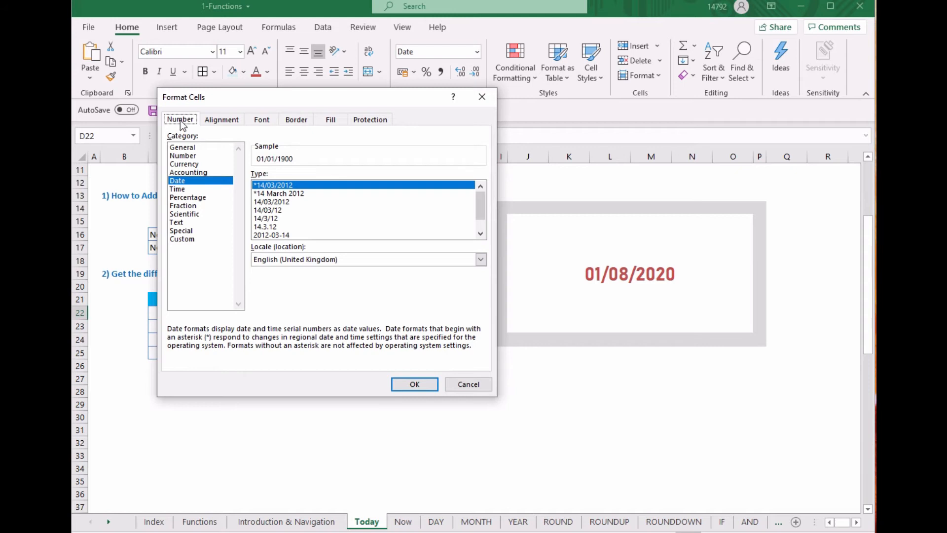
click(186, 148)
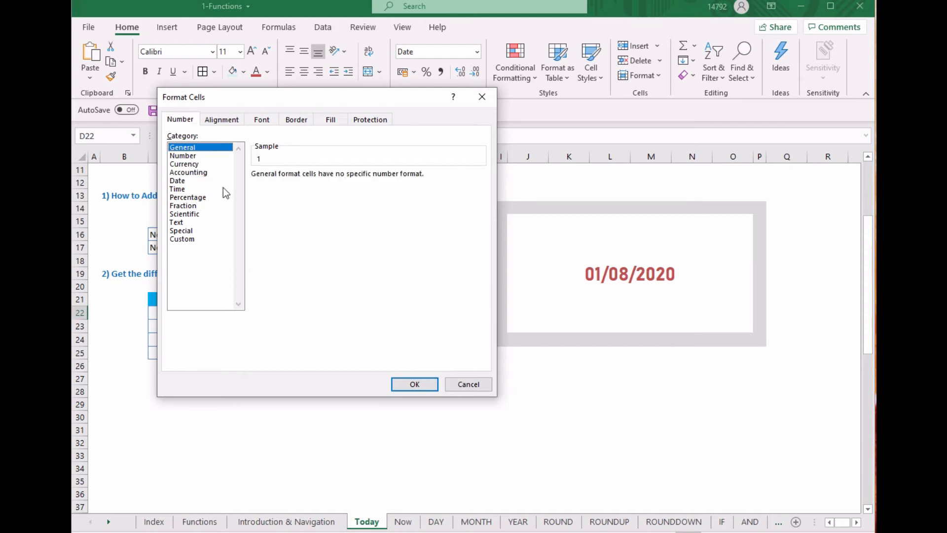
click(414, 385)
Change the number format of the remaining Days cells D23:D25 to General
drag(275, 324, 276, 353)
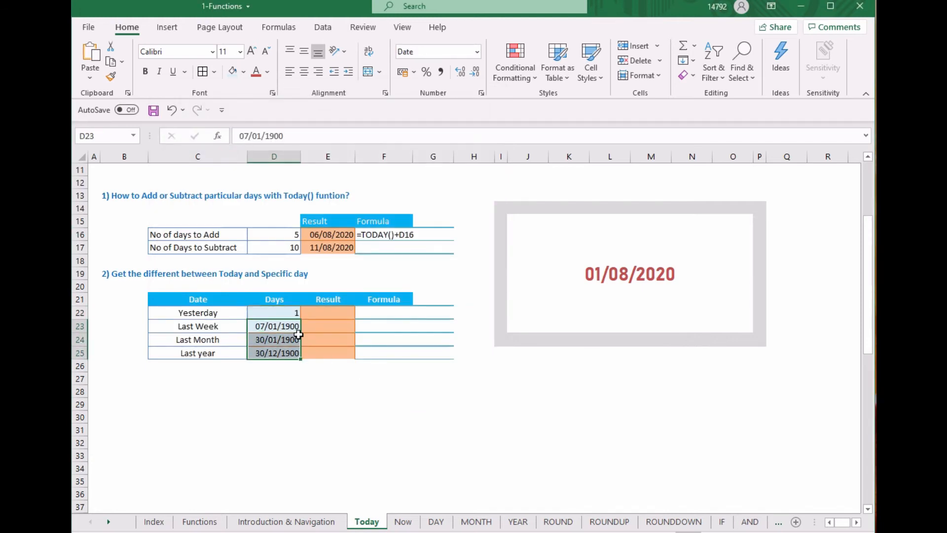
right_click(291, 329)
click(346, 263)
click(207, 159)
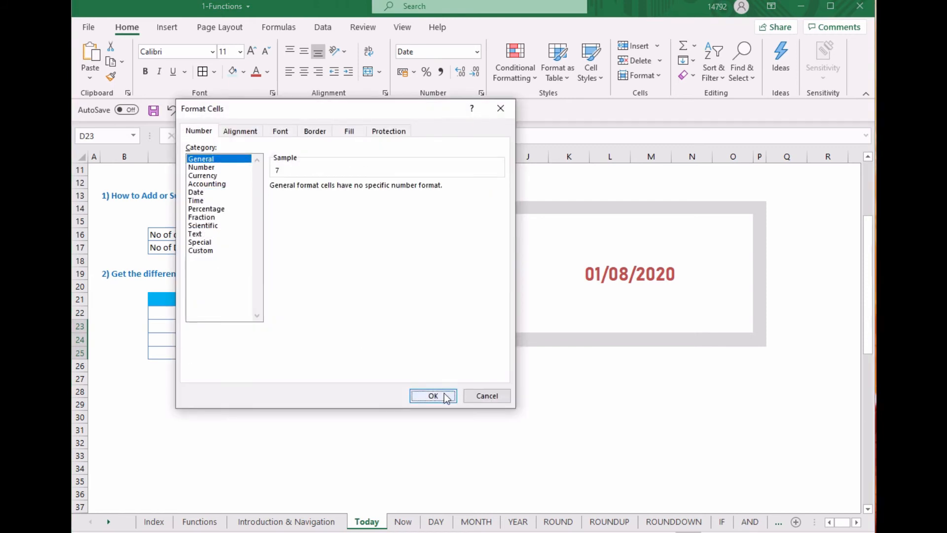
click(439, 395)
Enter the formula =TODAY()-D22 as the Yesterday result in E22
click(334, 315)
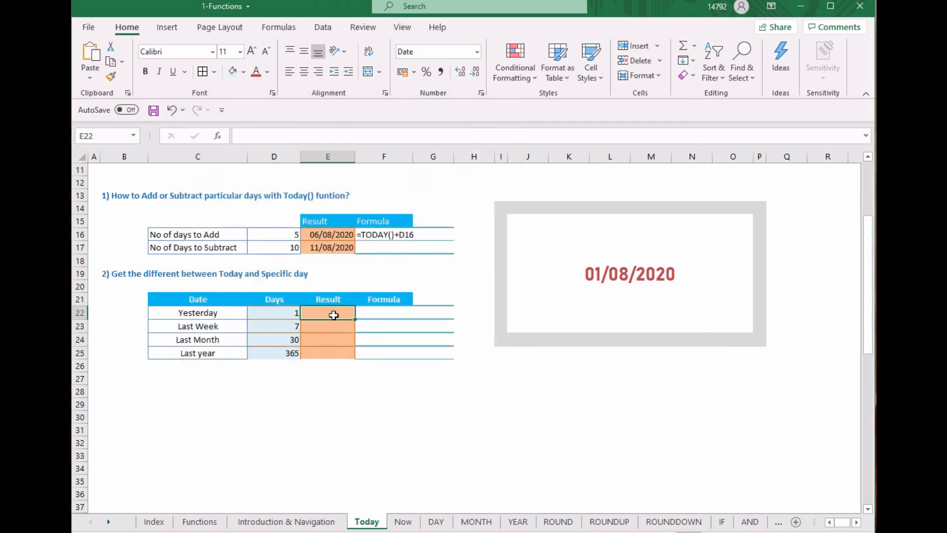
text(=to)
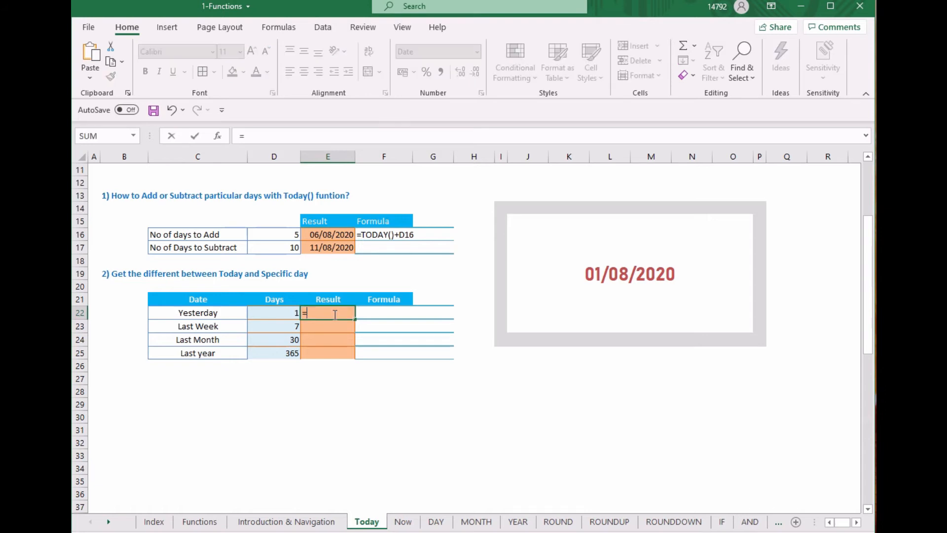
text(day()+)
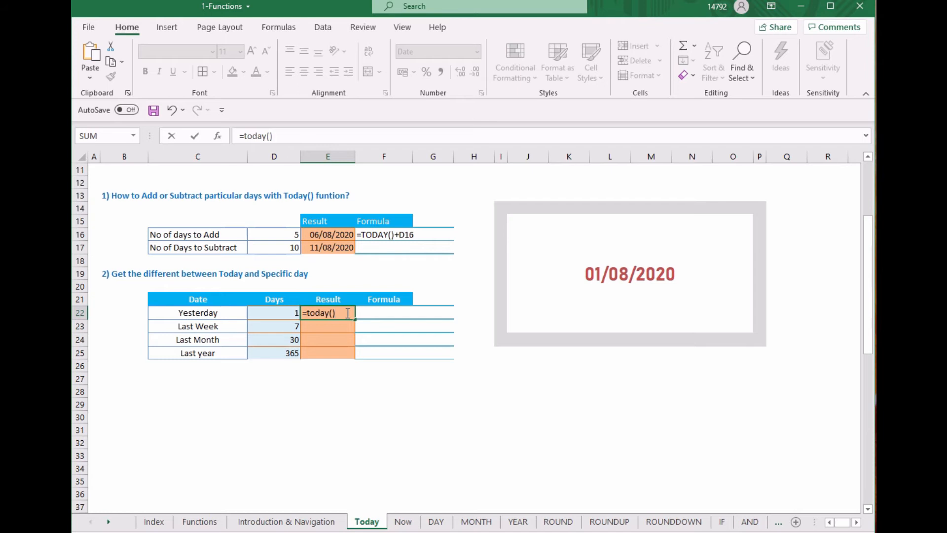
click(291, 312)
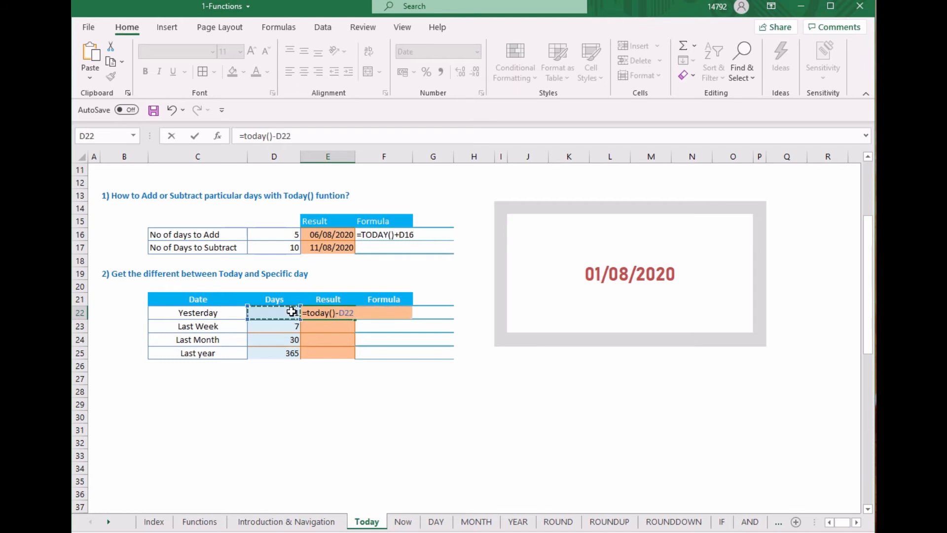
key(Return)
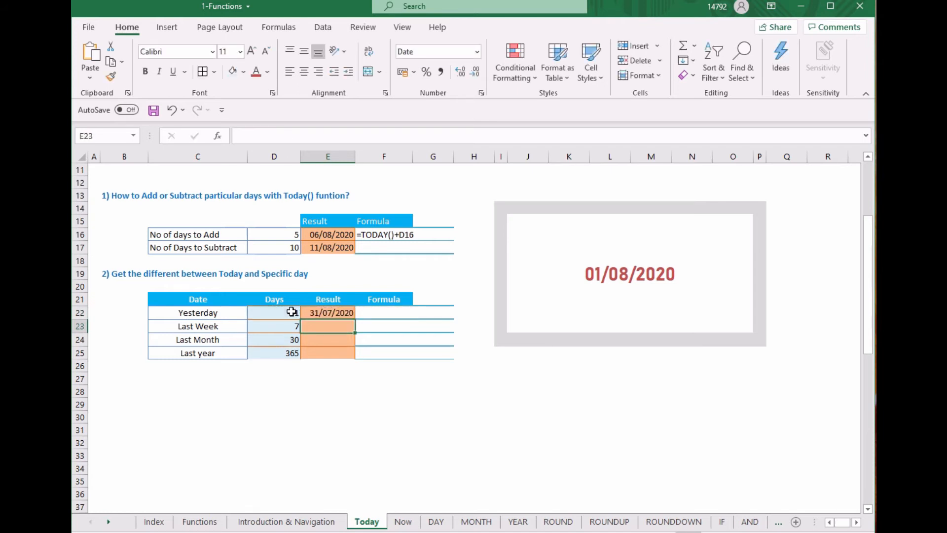
Copy the E22 formula down the Result column through E25
key(Up)
key(ctrl+c)
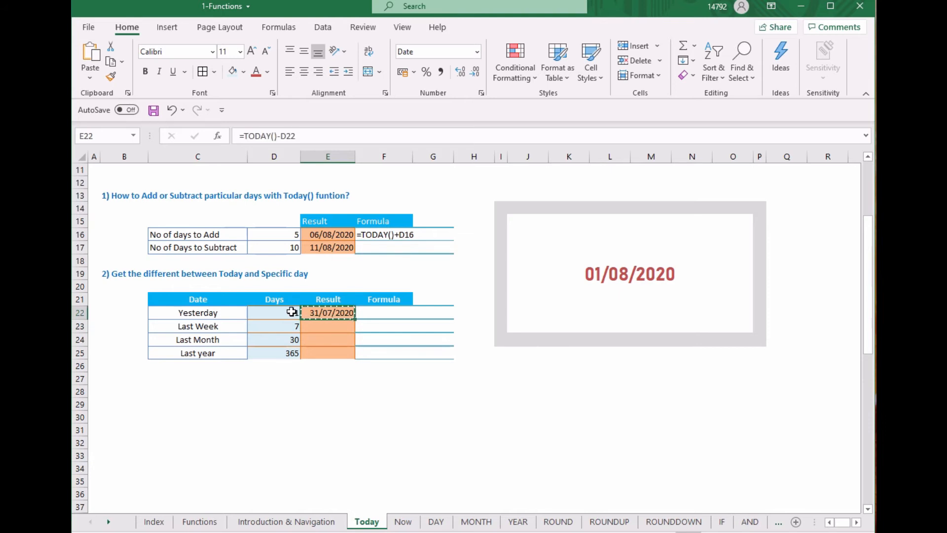
click(291, 311)
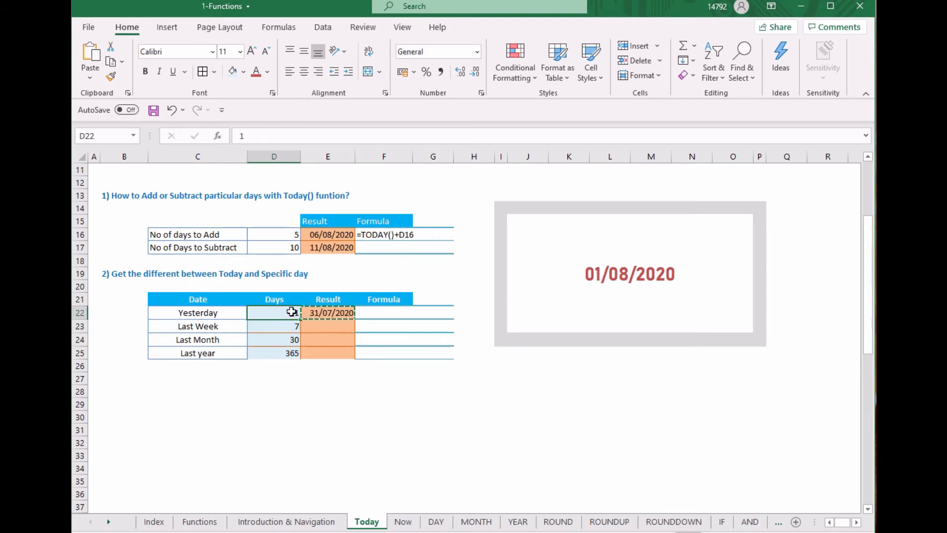
key(Right)
key(shift+Down)
key(shift+Down)
key(shift+Down)
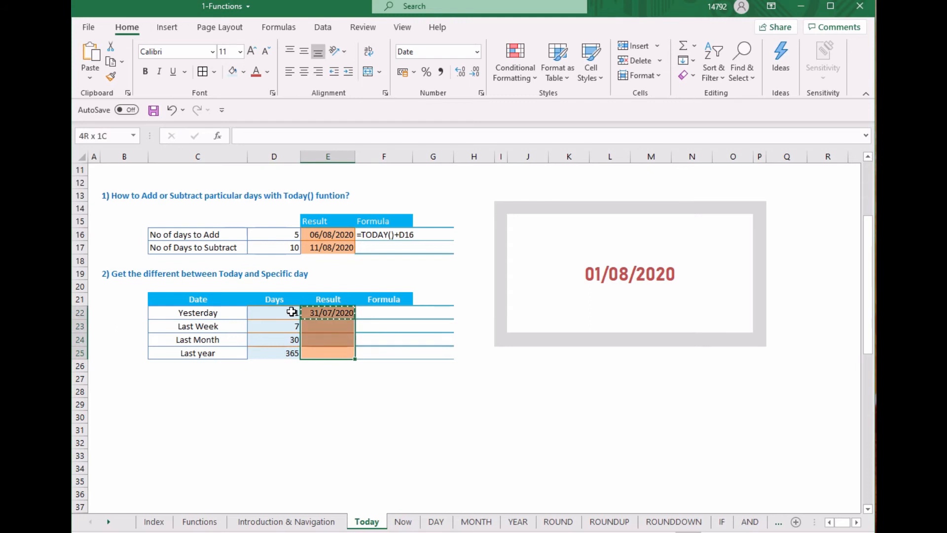
key(ctrl+v)
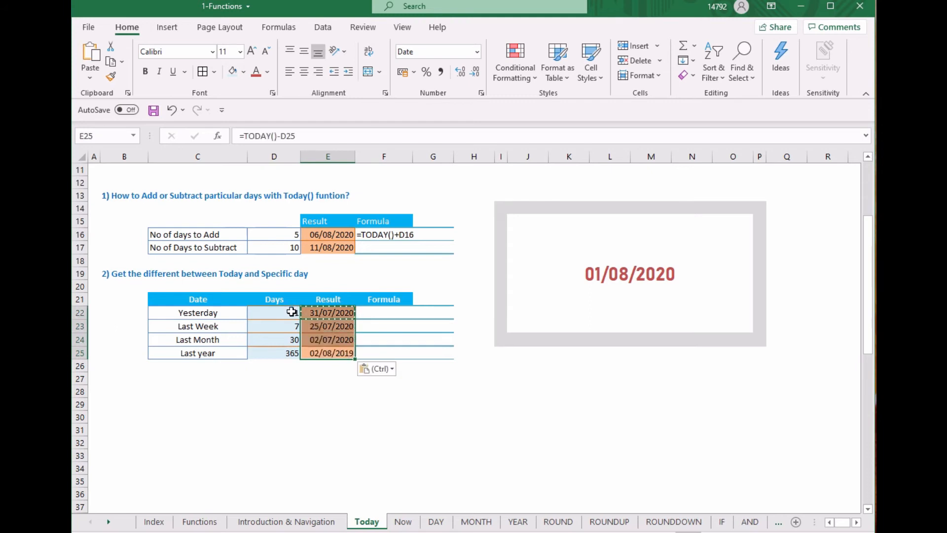
key(Escape)
Examine the date and the No of Days formula of the "How old are you?" row in the Past example table
click(283, 322)
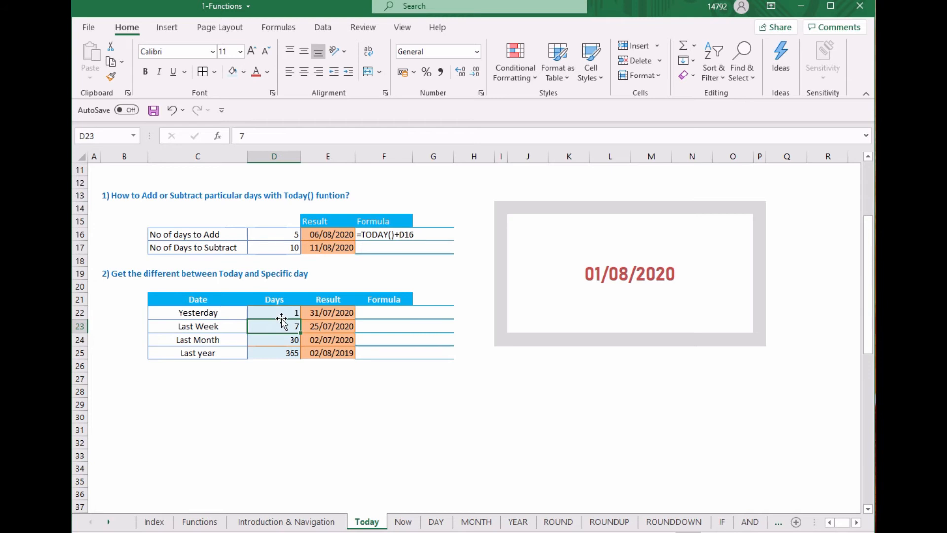
scroll(281, 321, down, 10)
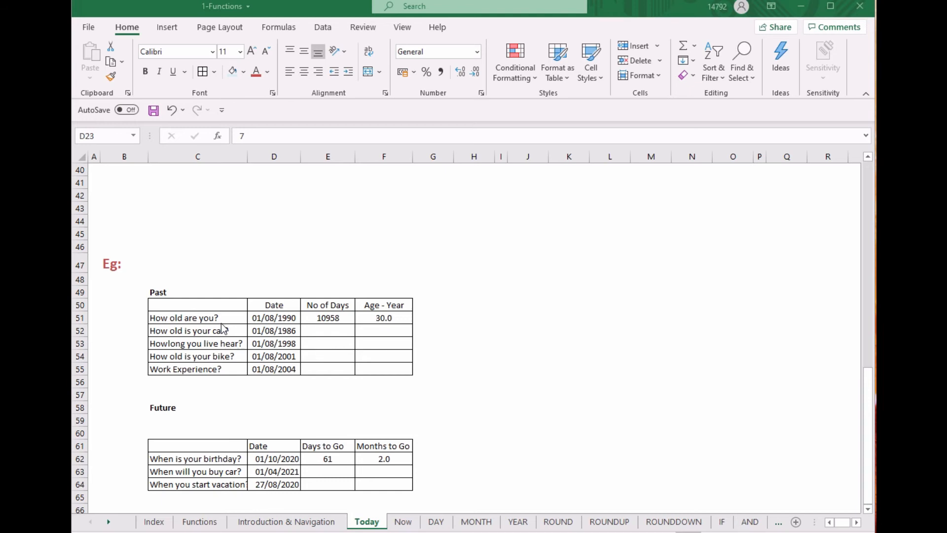
click(279, 319)
click(335, 319)
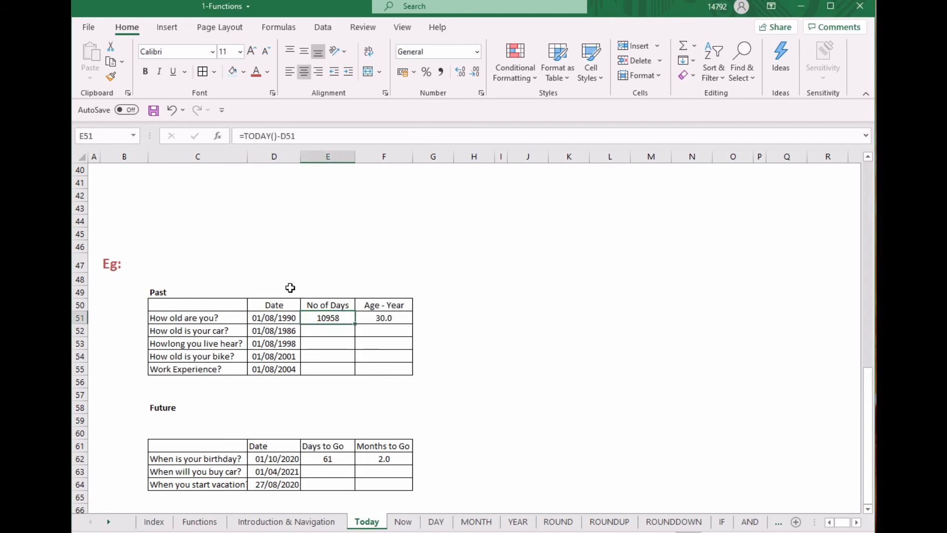
Copy the No of Days and Age - Year formulas from row 51 down through row 55 of the Past table
click(269, 322)
click(331, 319)
click(377, 319)
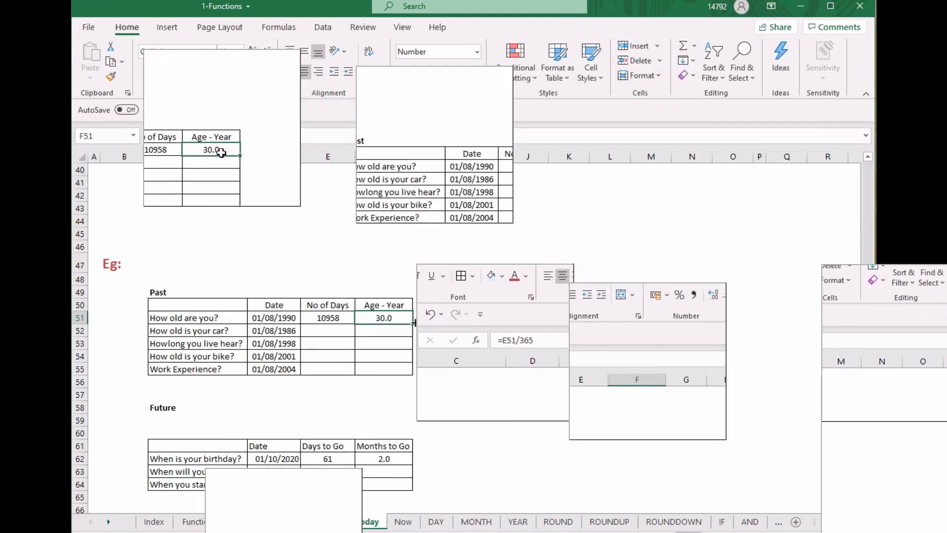
click(323, 318)
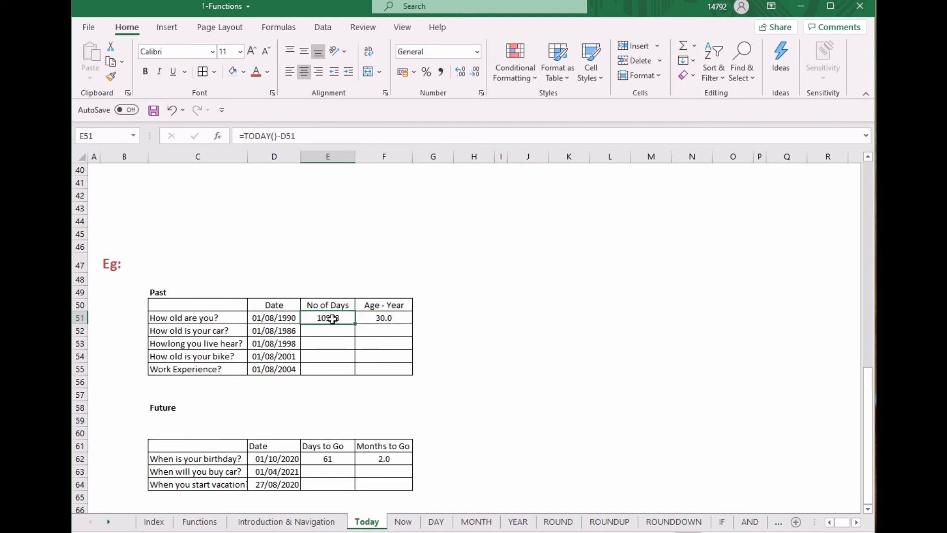
double_click(355, 324)
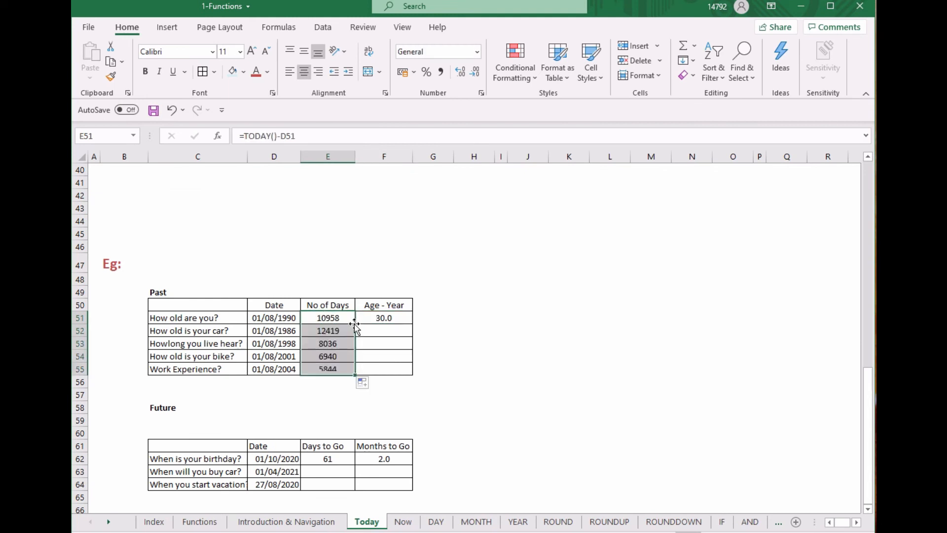
click(389, 320)
double_click(414, 324)
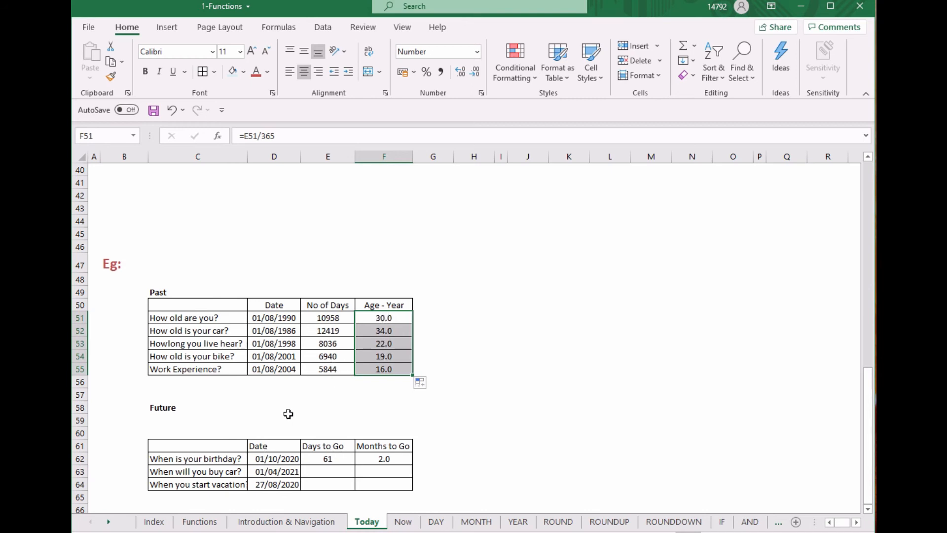
Try the formula =TODAY()-D62 as the Days to Go result for the birthday row in E62
click(868, 508)
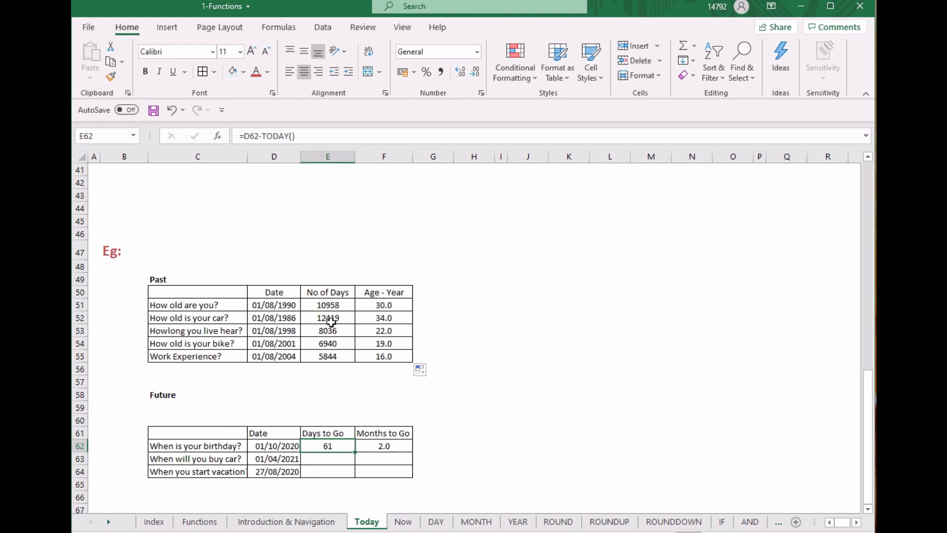
double_click(333, 447)
key(BackSpace)
key(BackSpace)
key(BackSpace)
key(BackSpace)
key(BackSpace)
key(BackSpace)
key(BackSpace)
key(BackSpace)
key(BackSpace)
key(BackSpace)
key(BackSpace)
text(today()-)
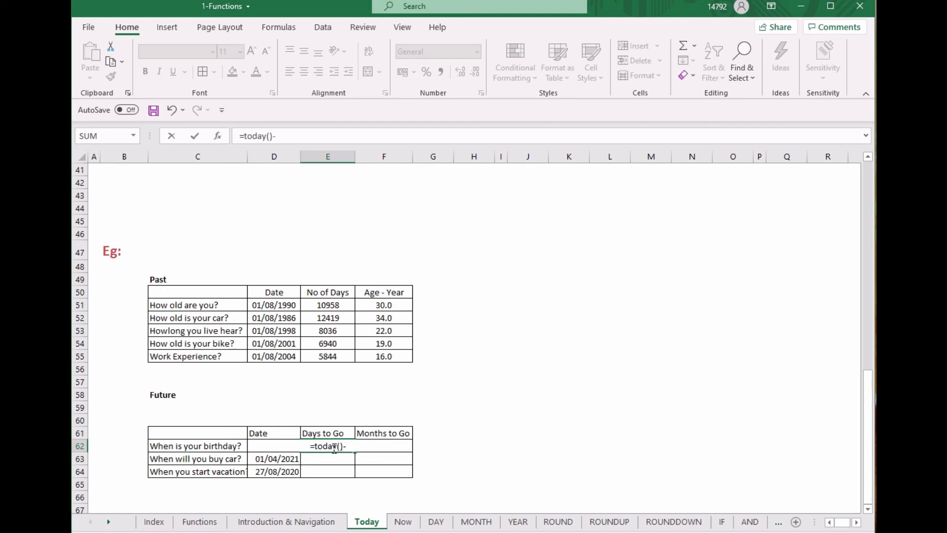
click(225, 447)
key(Return)
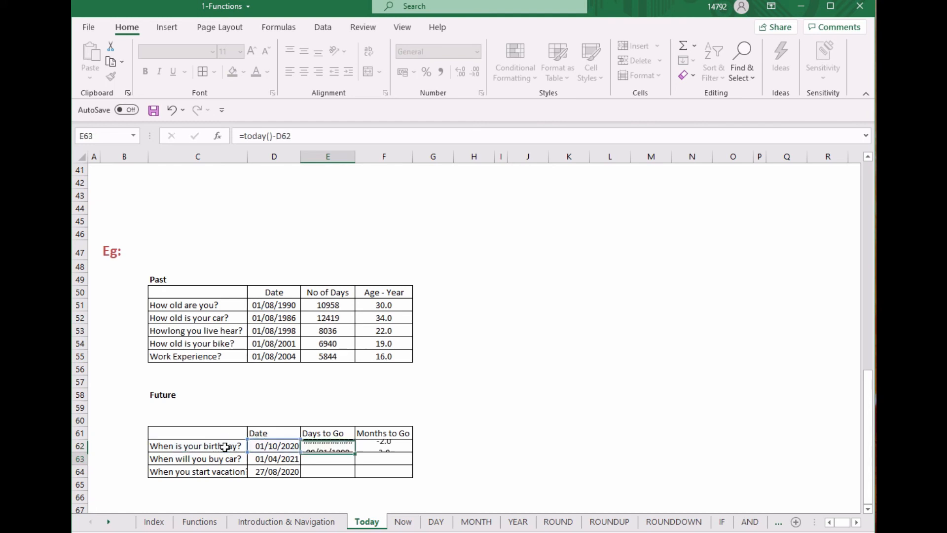
Narrow column E slightly and change the number format of the birthday row's Days to Go cell E62 to General
click(329, 447)
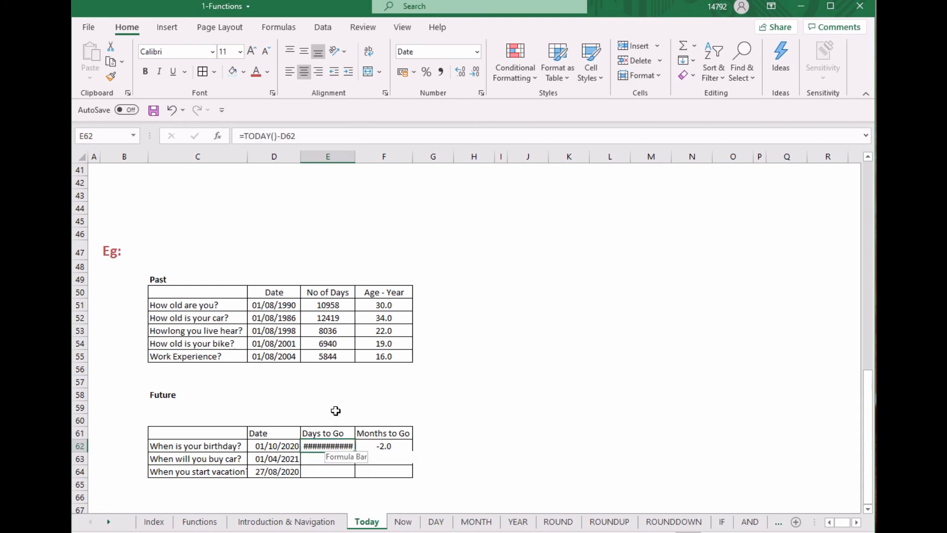
drag(358, 157, 349, 157)
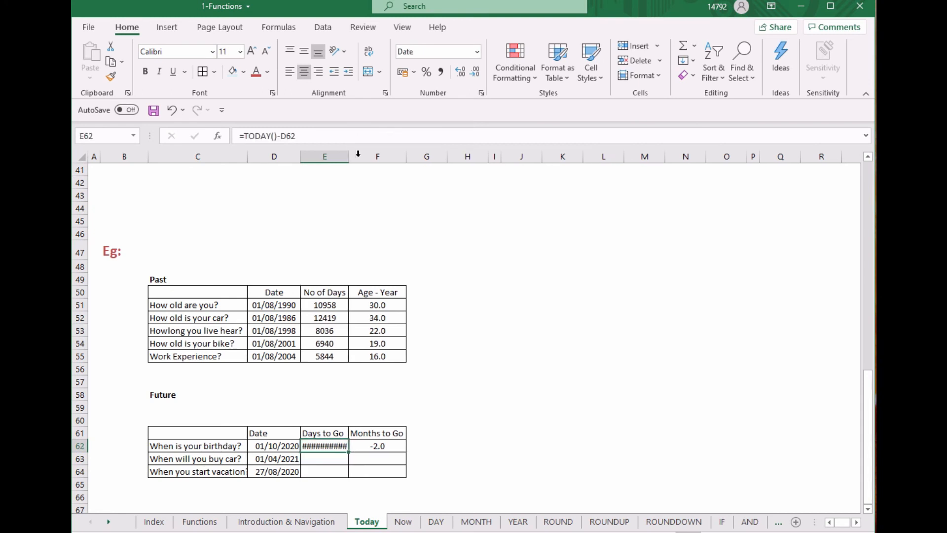
right_click(337, 447)
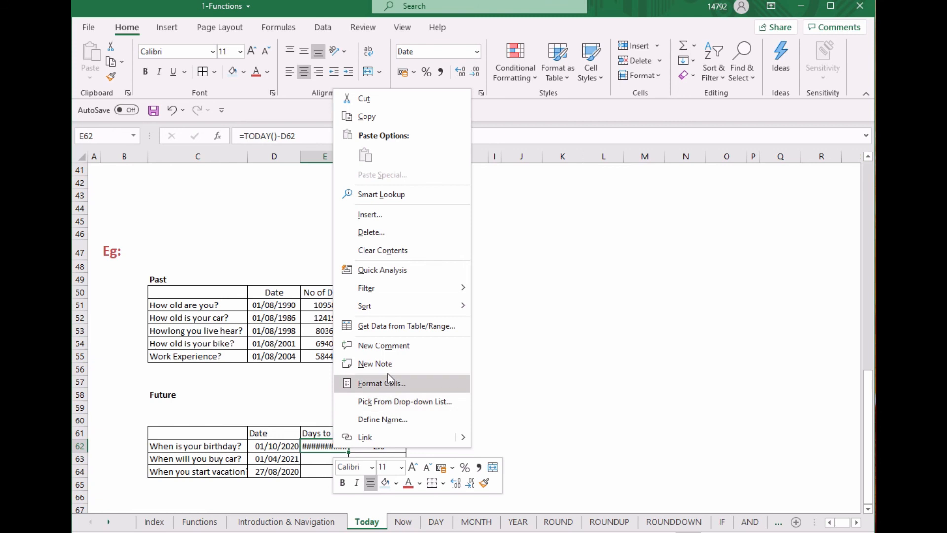
key(Escape)
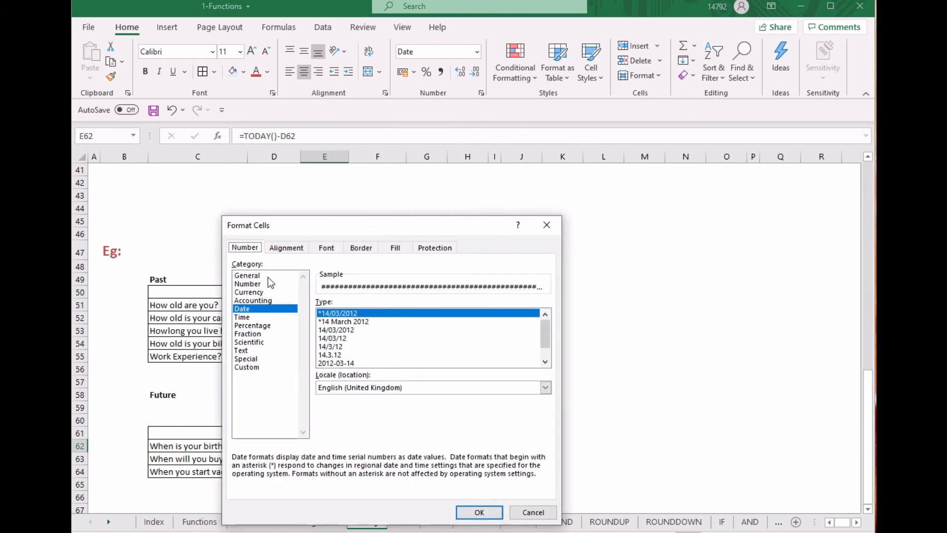
click(268, 276)
click(475, 513)
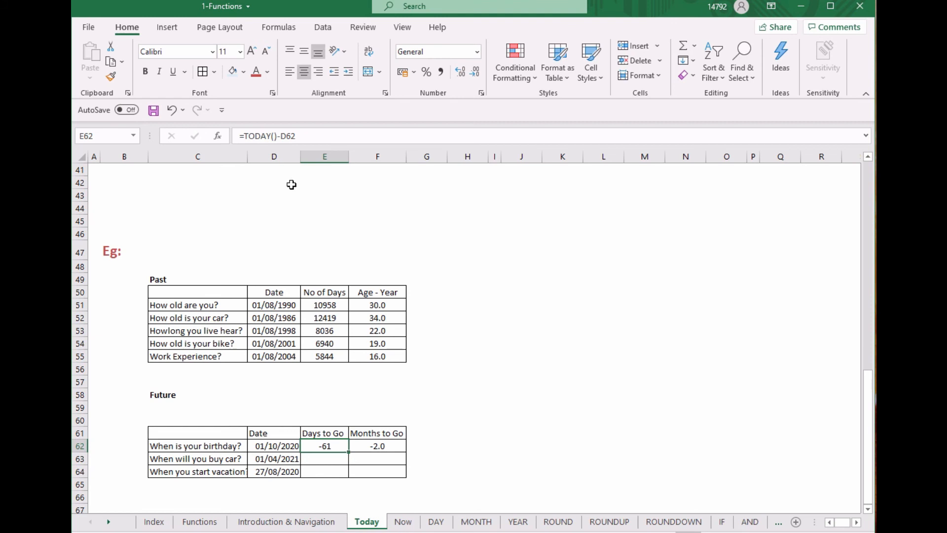
Replace the Days to Go formula in E62 with =D62-TODAY()
click(290, 447)
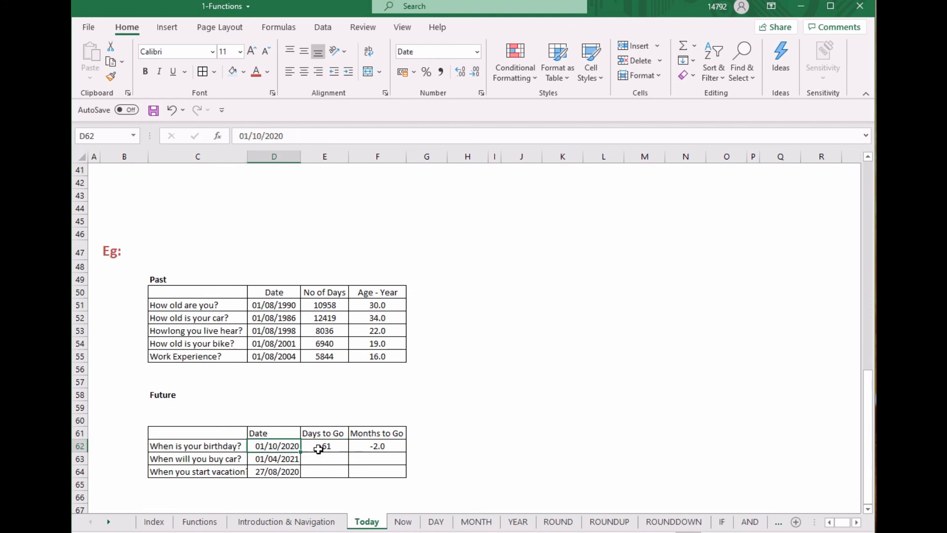
click(321, 447)
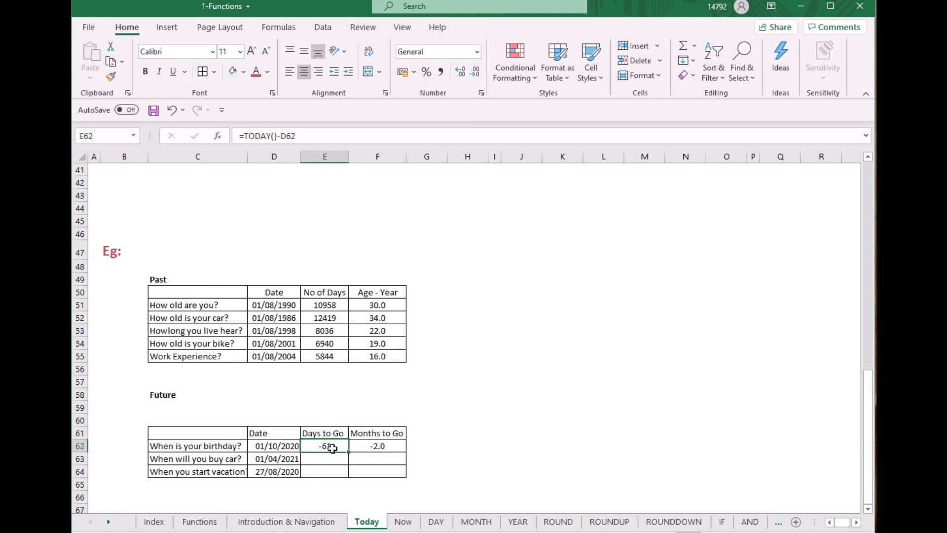
text(=)
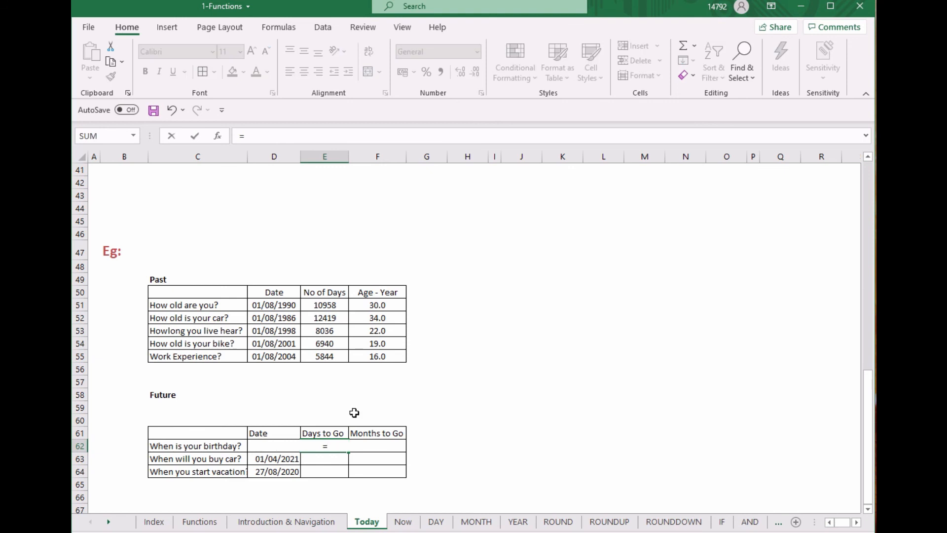
click(227, 447)
key(Right)
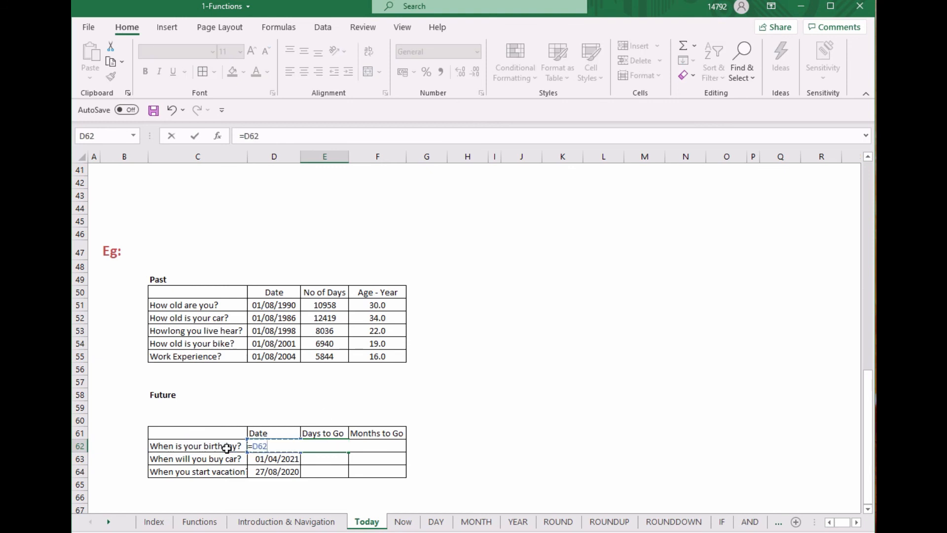
text(-today())
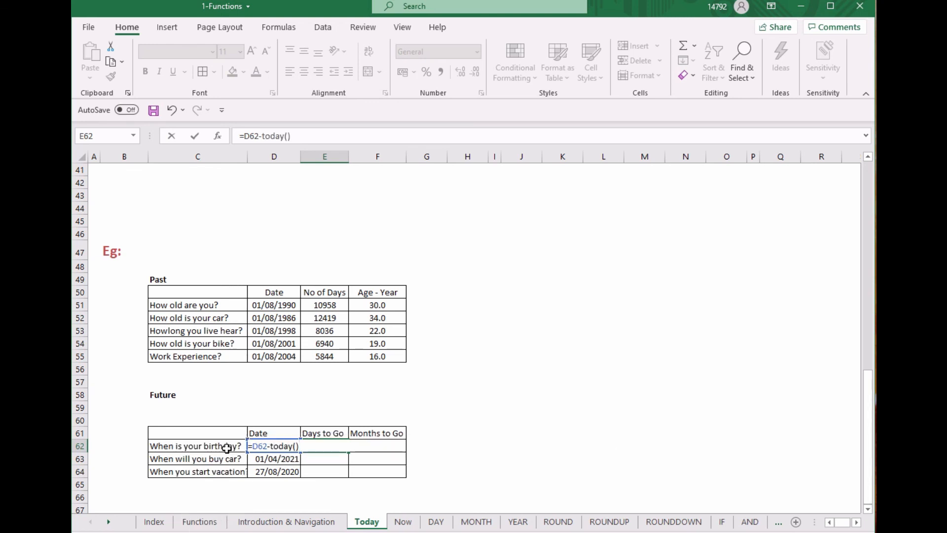
key(Return)
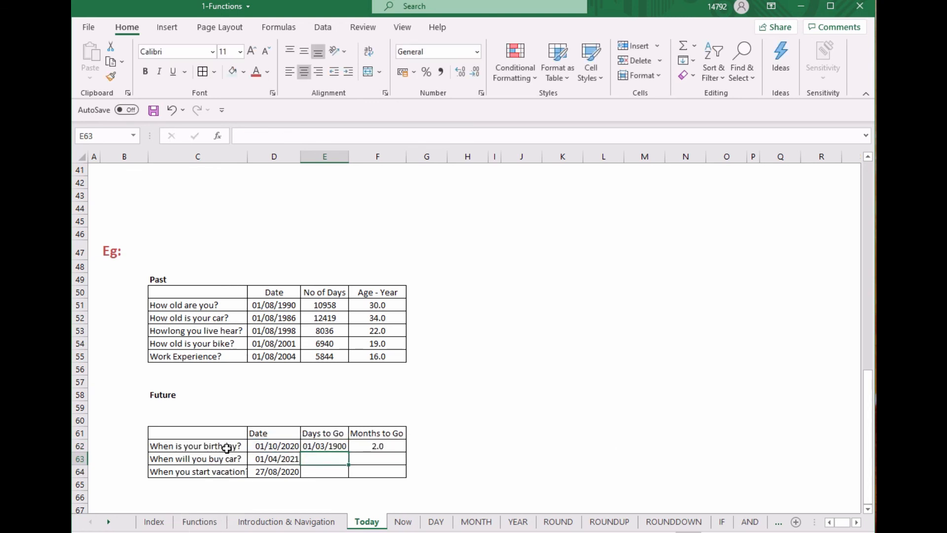
Set the number format of the recalculated Days to Go result in E62 to General
click(327, 448)
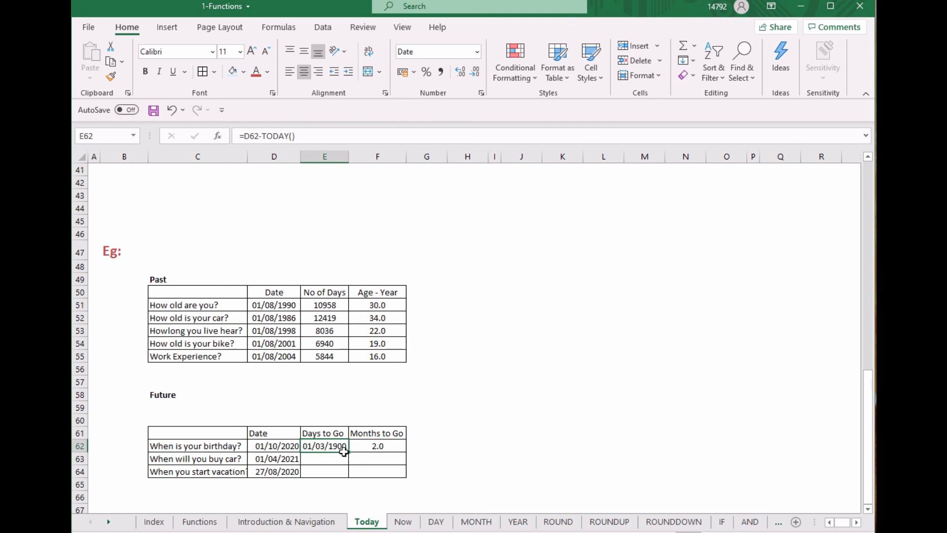
right_click(326, 447)
click(395, 382)
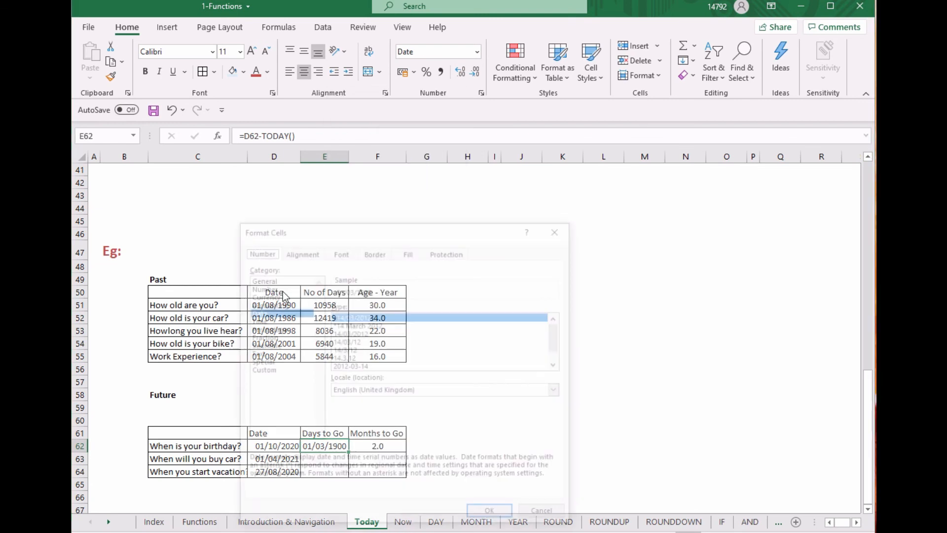
click(276, 279)
click(490, 515)
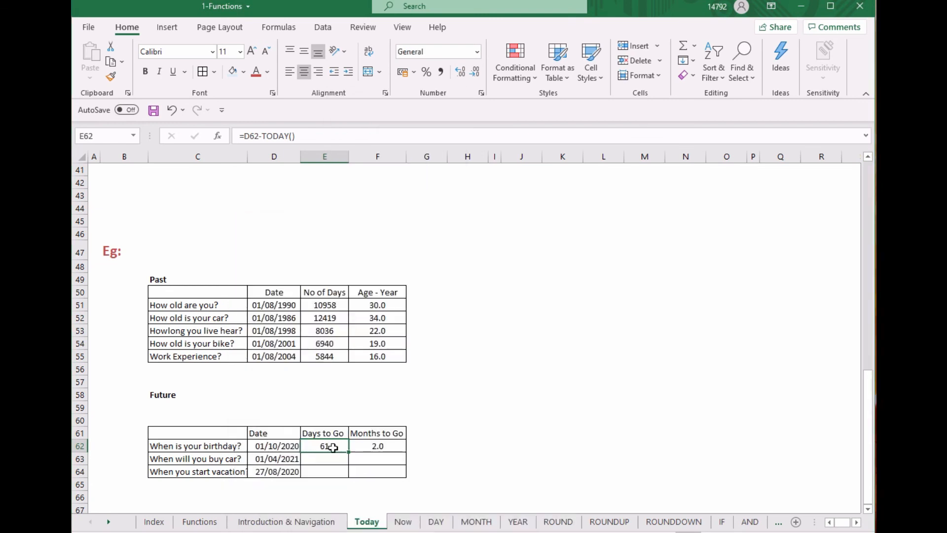
Copy the Days to Go and Months to Go formulas from row 62 down through row 64 of the Future table
click(397, 445)
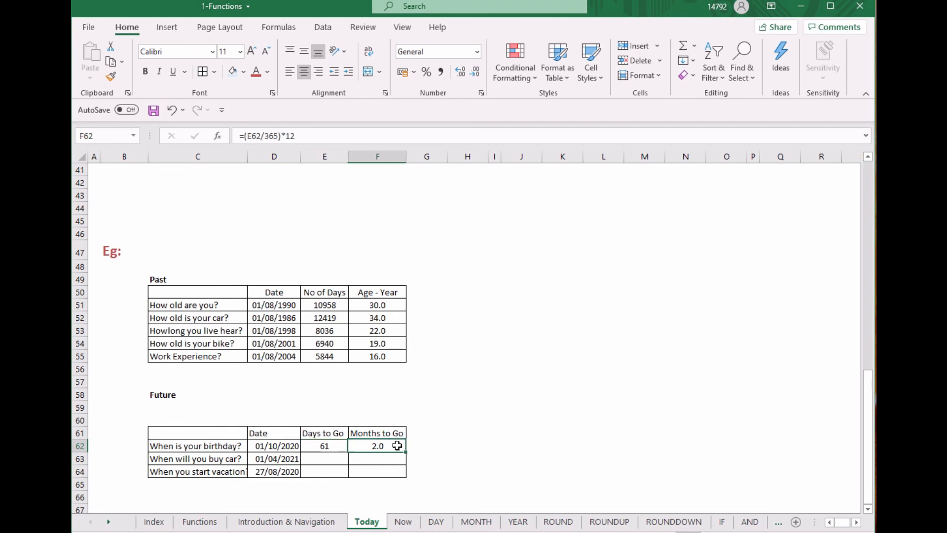
click(339, 444)
double_click(348, 451)
click(404, 449)
double_click(407, 450)
click(331, 447)
click(389, 407)
click(434, 436)
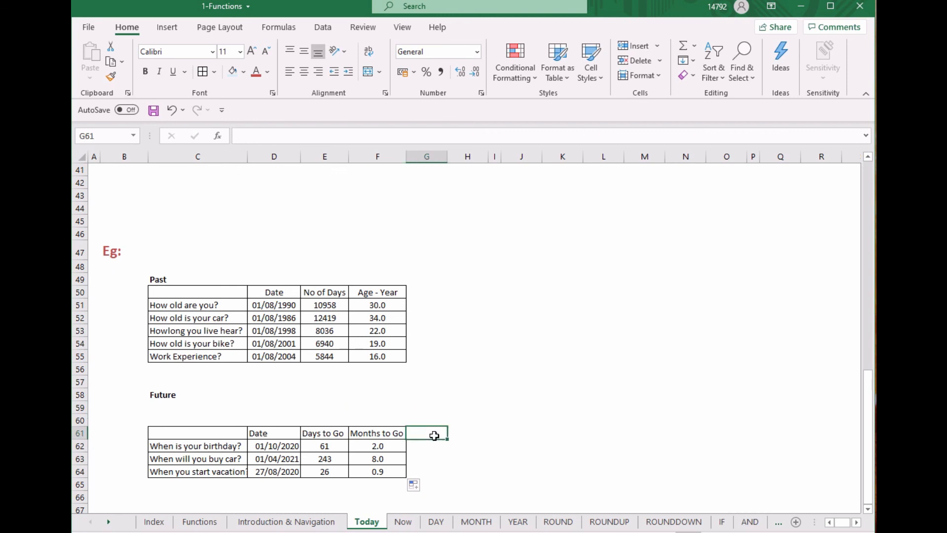